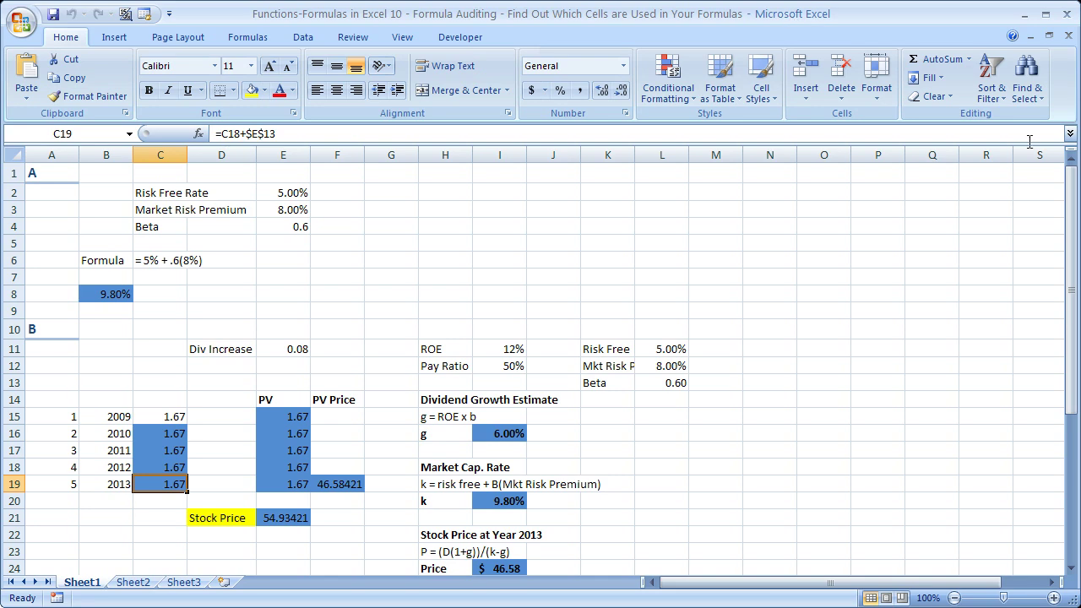
# Step: Zoom the worksheet to 200%, then step down to 170% and scroll to row 10
pyautogui.moveTo(1074, 296)
pyautogui.mouseDown()
pyautogui.moveTo(1077, 446)
pyautogui.moveTo(1068, 254)
pyautogui.moveTo(1069, 312)
pyautogui.moveTo(1068, 290)
pyautogui.mouseUp()
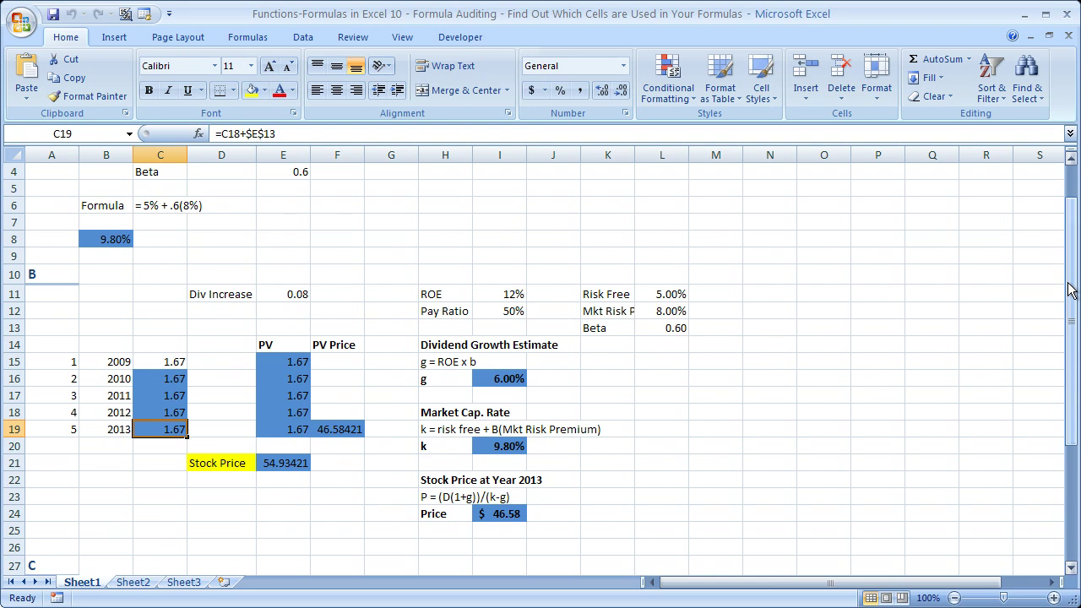
pyautogui.moveTo(1068, 291); pyautogui.dragTo(1069, 319)
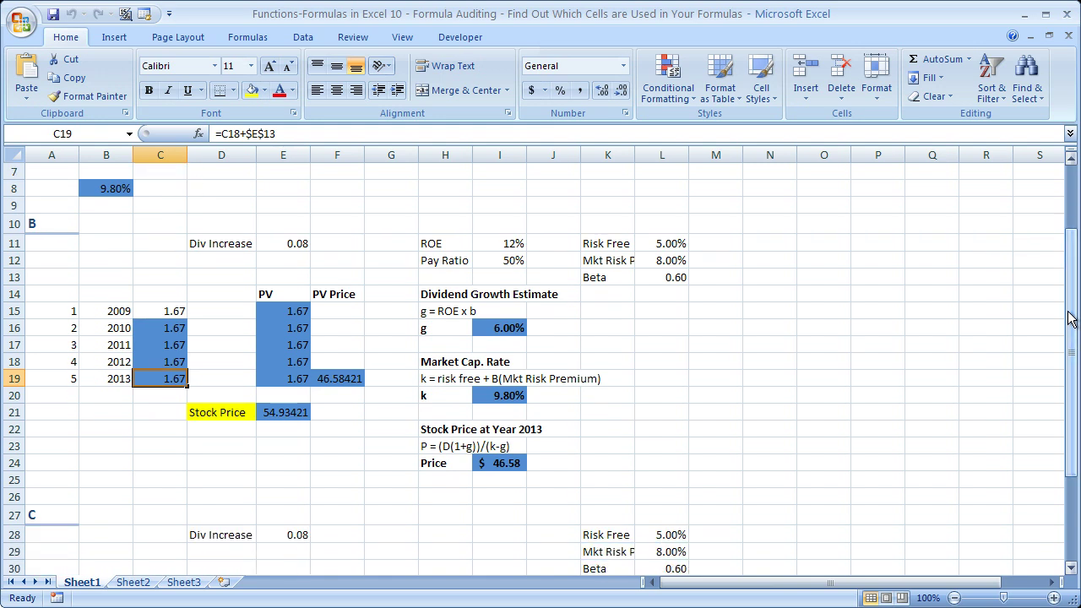
pyautogui.hotkey('alt', 'w')
pyautogui.press('q')
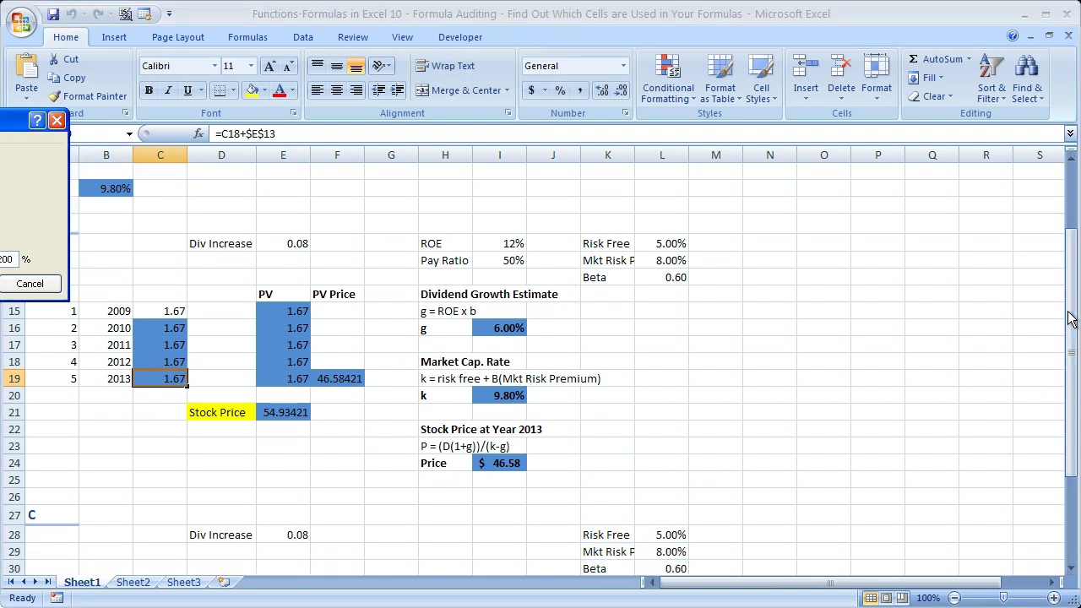
pyautogui.press('2')
pyautogui.press('Return')
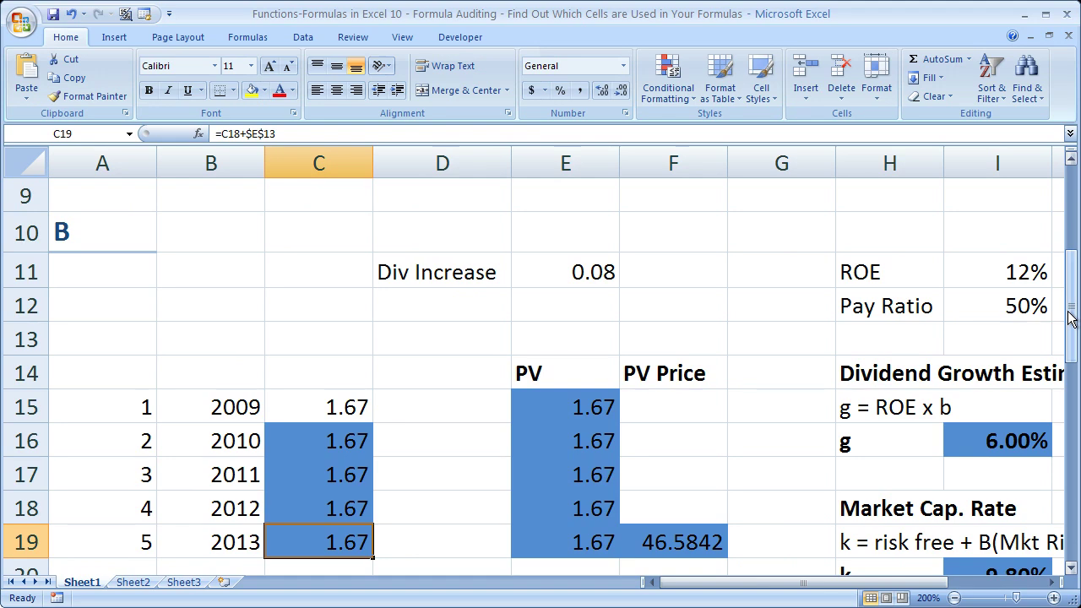
pyautogui.moveTo(1068, 318); pyautogui.dragTo(1068, 327)
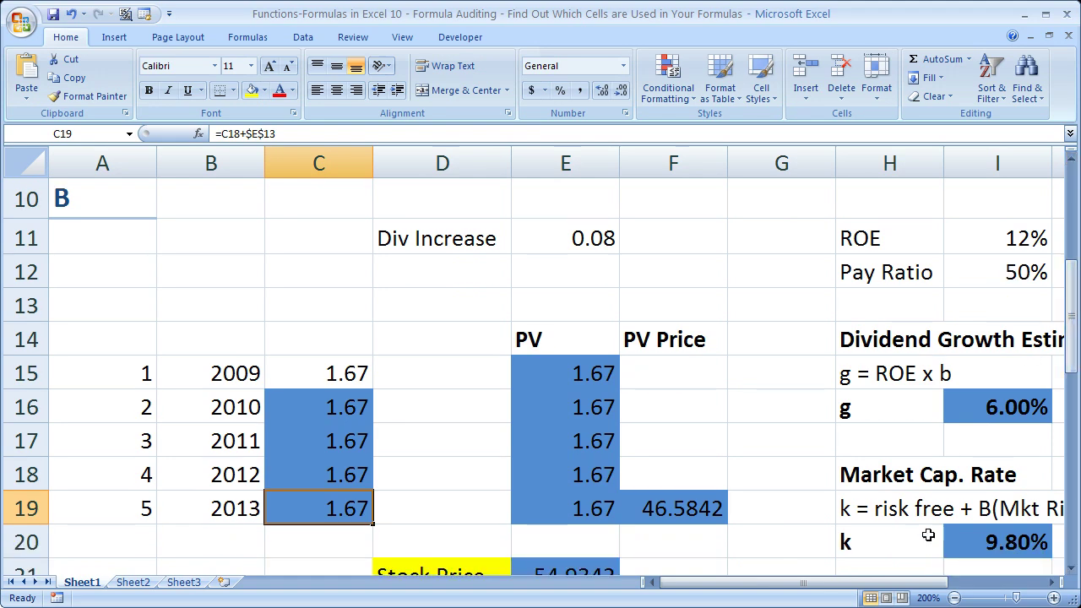
pyautogui.click(955, 598)
pyautogui.click(955, 598)
pyautogui.click(954, 598)
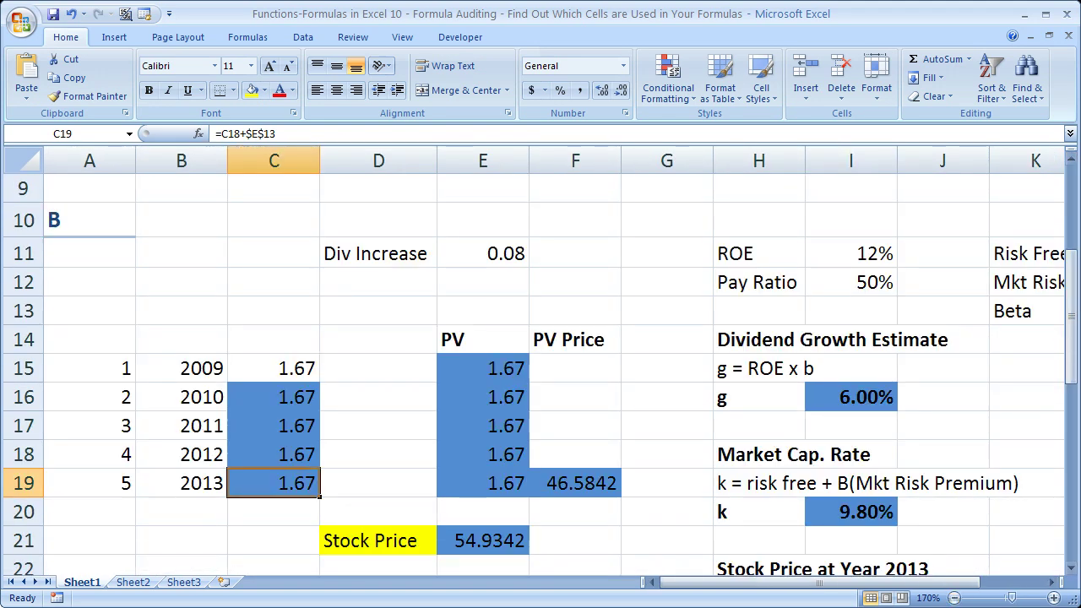
pyautogui.moveTo(1069, 338); pyautogui.dragTo(1069, 345)
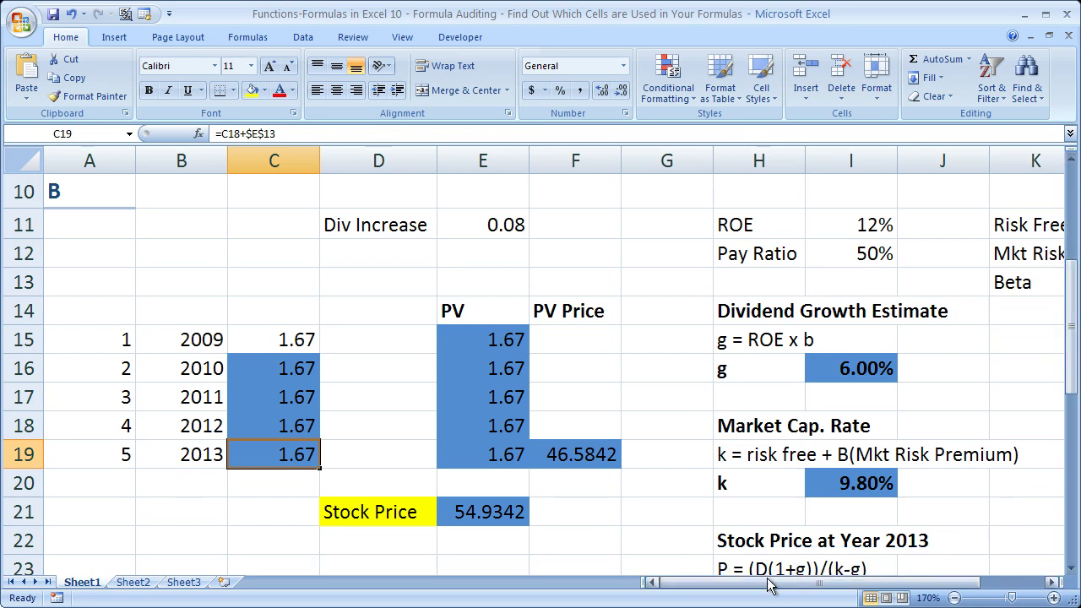
pyautogui.moveTo(768, 585)
pyautogui.mouseDown()
pyautogui.moveTo(781, 584)
pyautogui.moveTo(769, 584)
pyautogui.mouseUp()
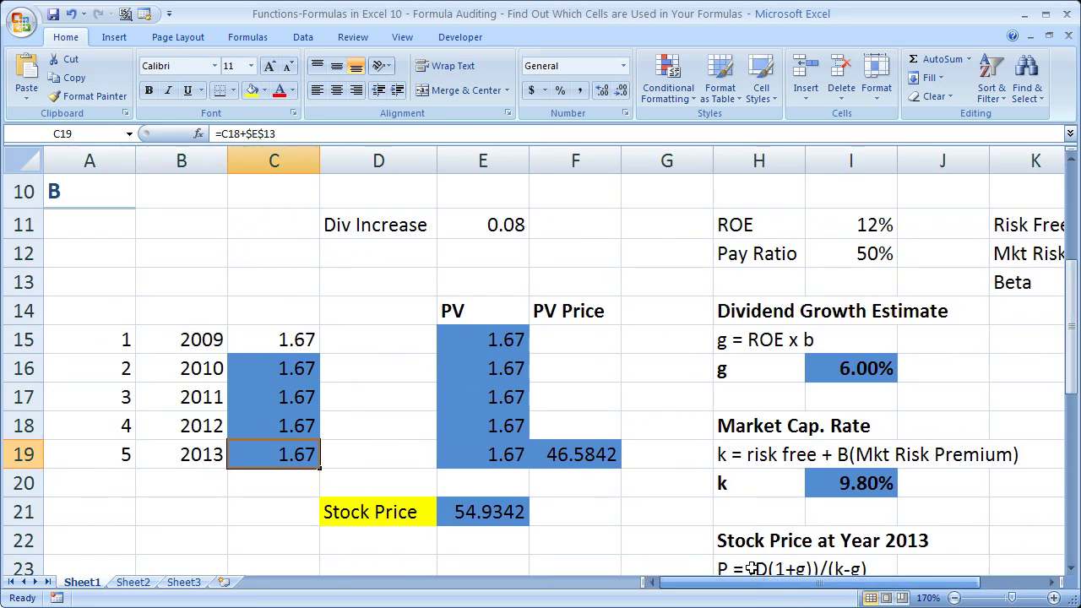
# Step: Select the Stock Price total in E21 with the Formulas auditing tools showing
pyautogui.click(478, 518)
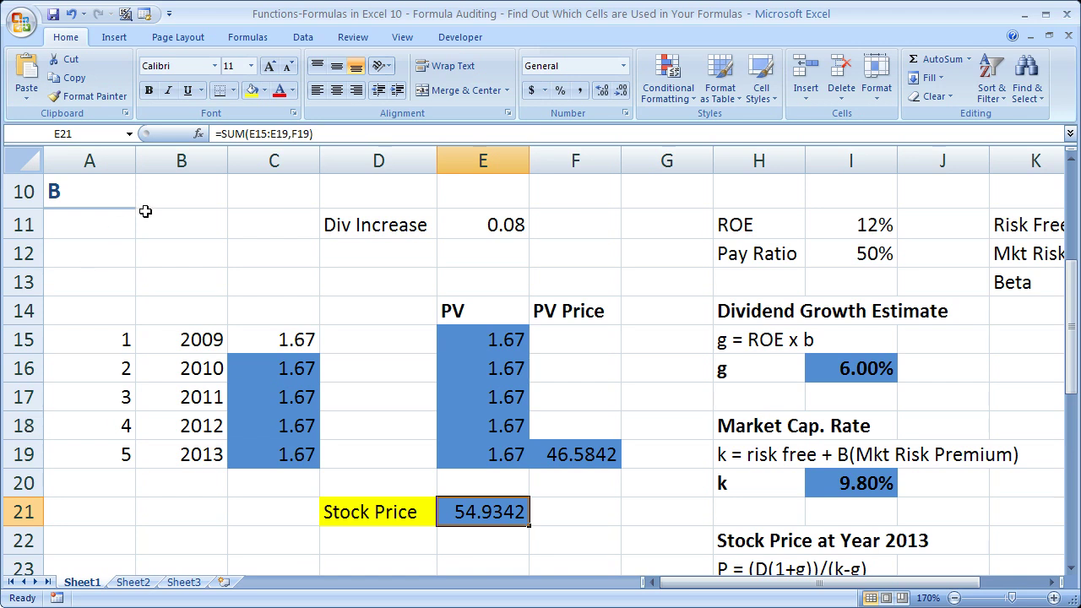
pyautogui.click(245, 40)
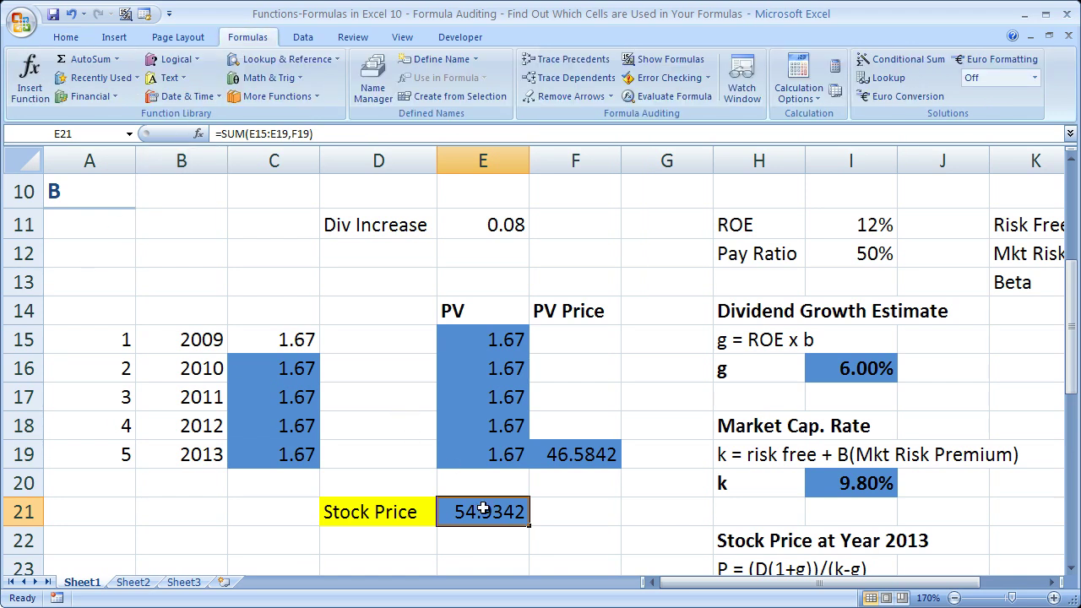
pyautogui.click(537, 517)
pyautogui.click(491, 510)
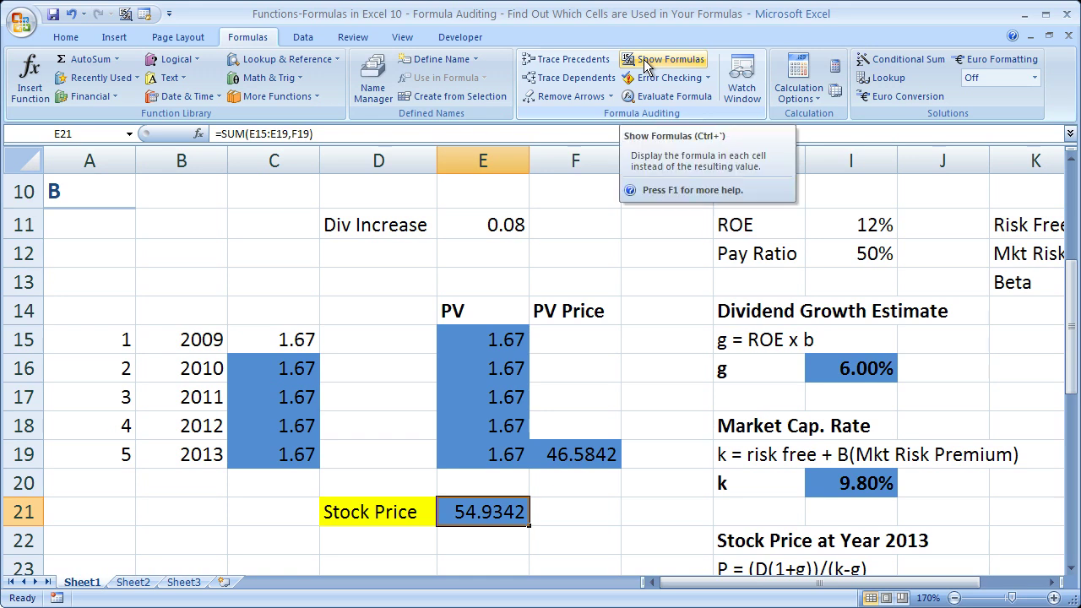
# Step: Trace precedents of E21, drawing arrows from E15:E19 and F19
pyautogui.click(564, 66)
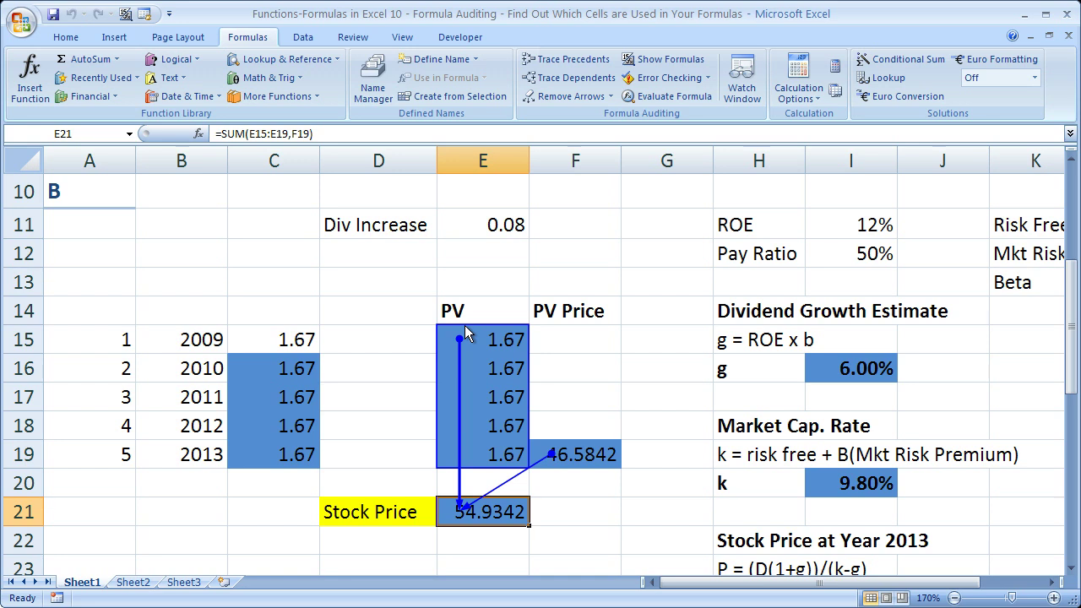
pyautogui.moveTo(787, 584); pyautogui.dragTo(831, 586)
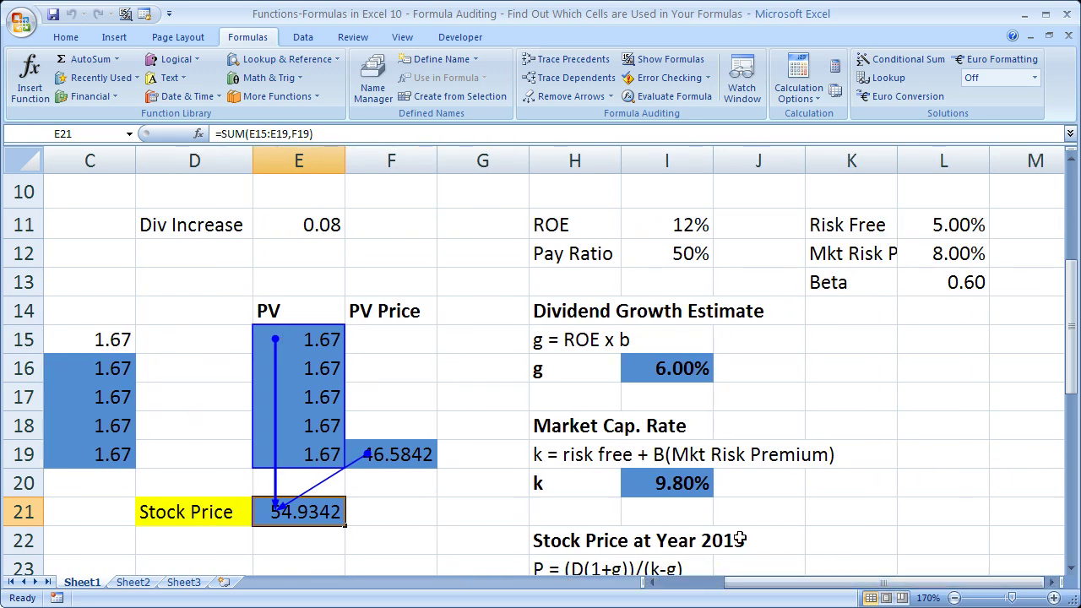
# Step: Trace precedents of the 9.80% k in I20 and autofit column K's width
pyautogui.click(653, 488)
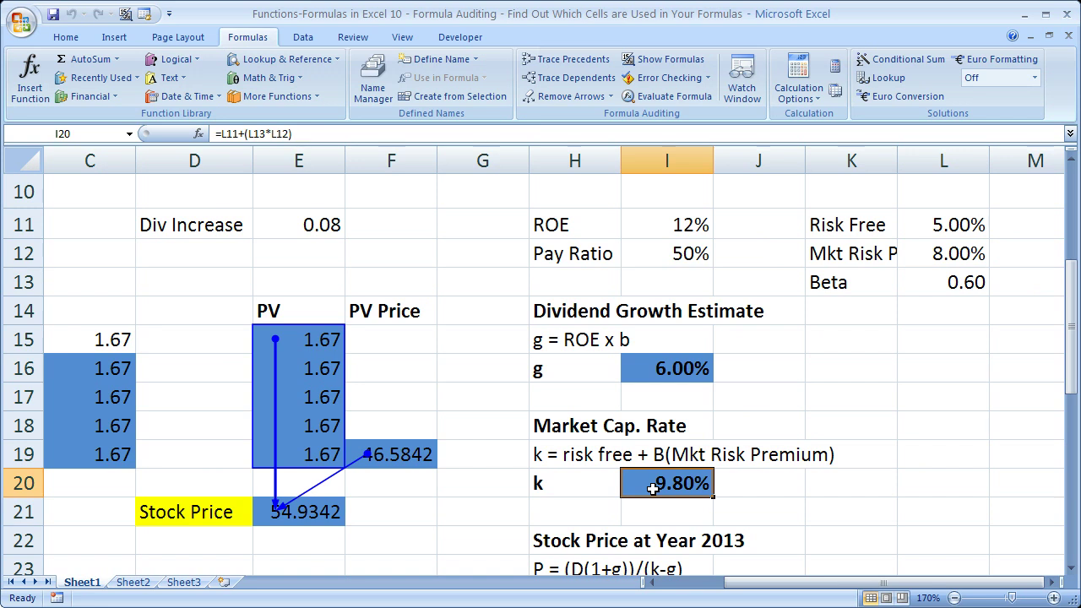
pyautogui.click(565, 68)
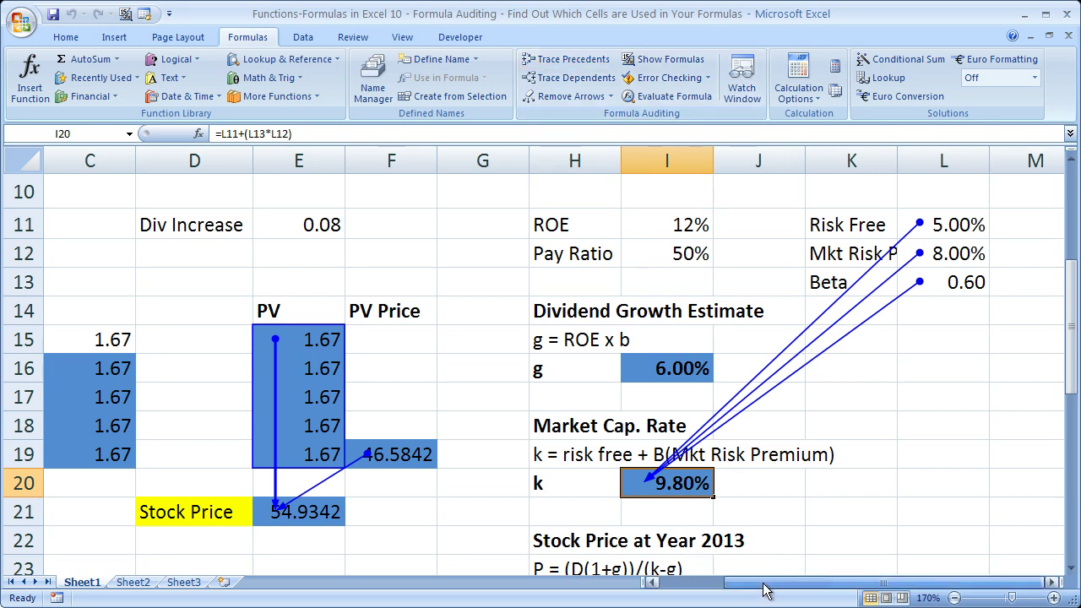
pyautogui.doubleClick(896, 166)
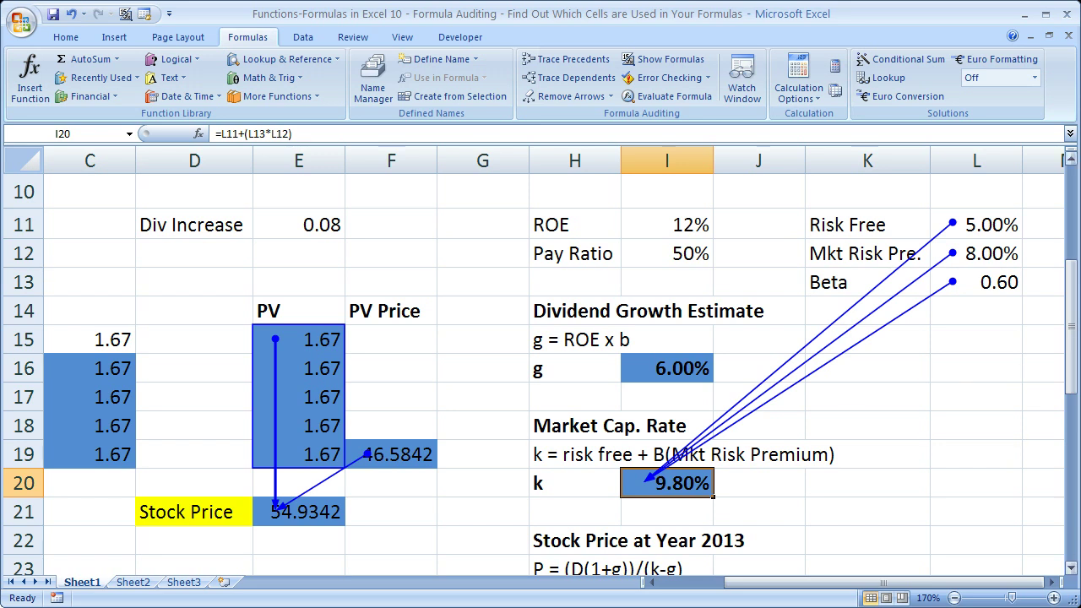
pyautogui.moveTo(1071, 365); pyautogui.dragTo(1071, 385)
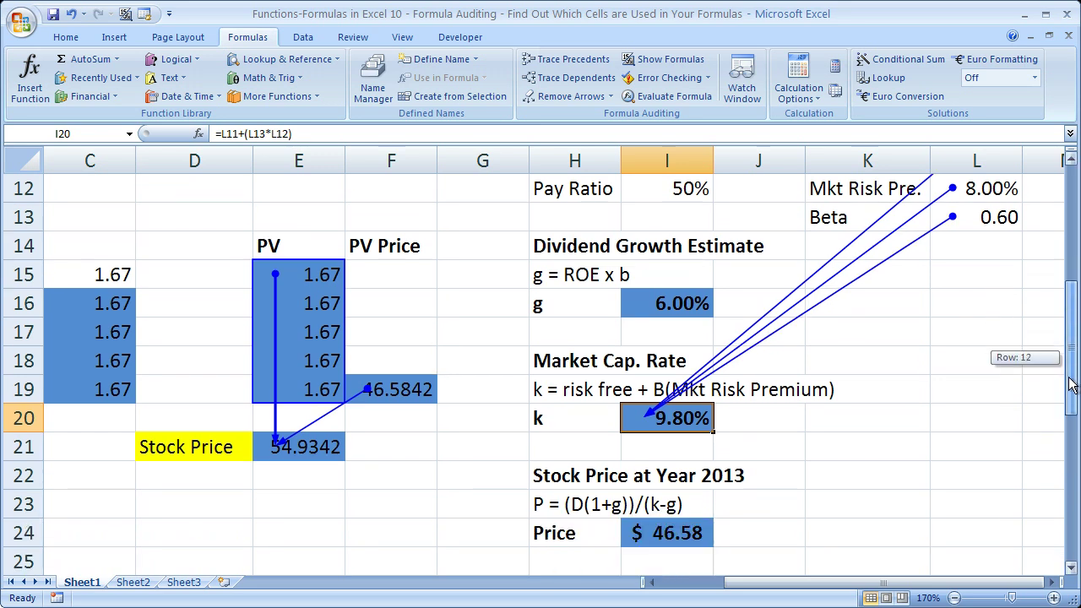
# Step: Trace precedents of the $46.58 year-2013 Price in I24
pyautogui.click(670, 533)
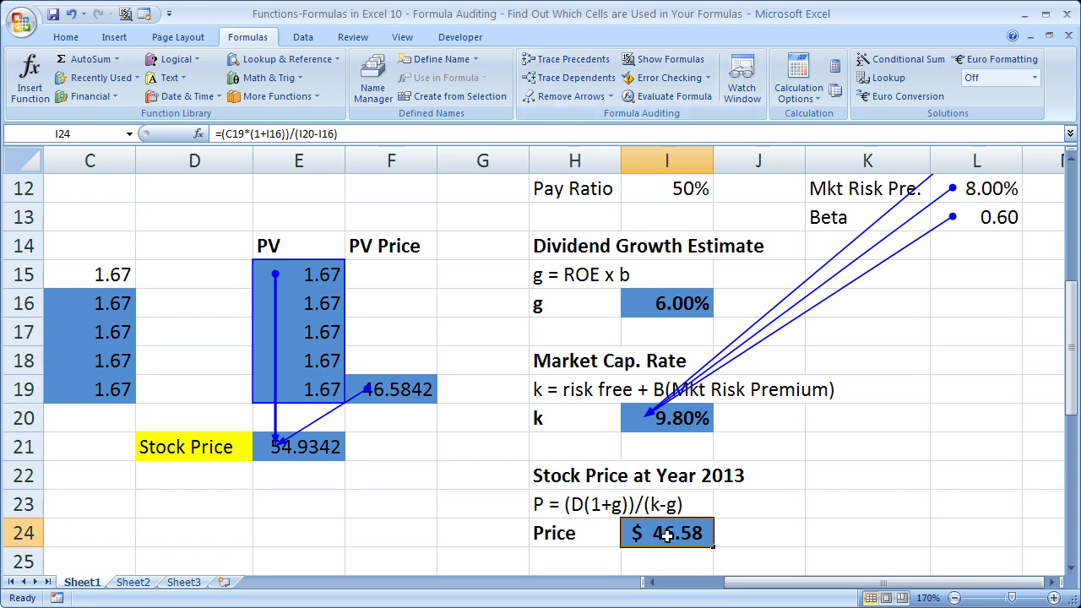
pyautogui.click(570, 66)
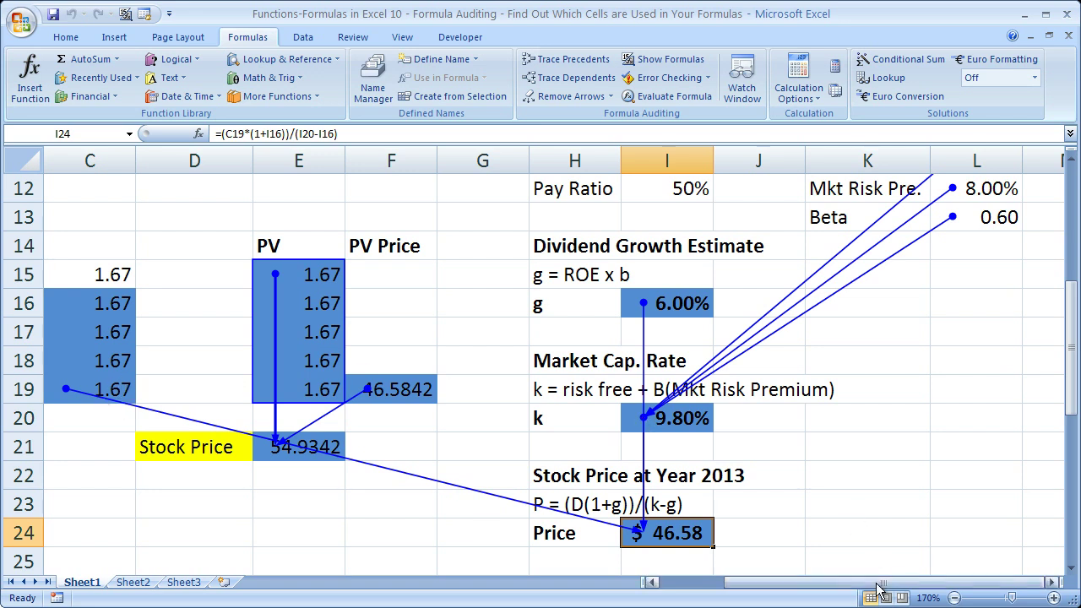
pyautogui.moveTo(869, 583)
pyautogui.mouseDown()
pyautogui.moveTo(824, 591)
pyautogui.moveTo(849, 586)
pyautogui.mouseUp()
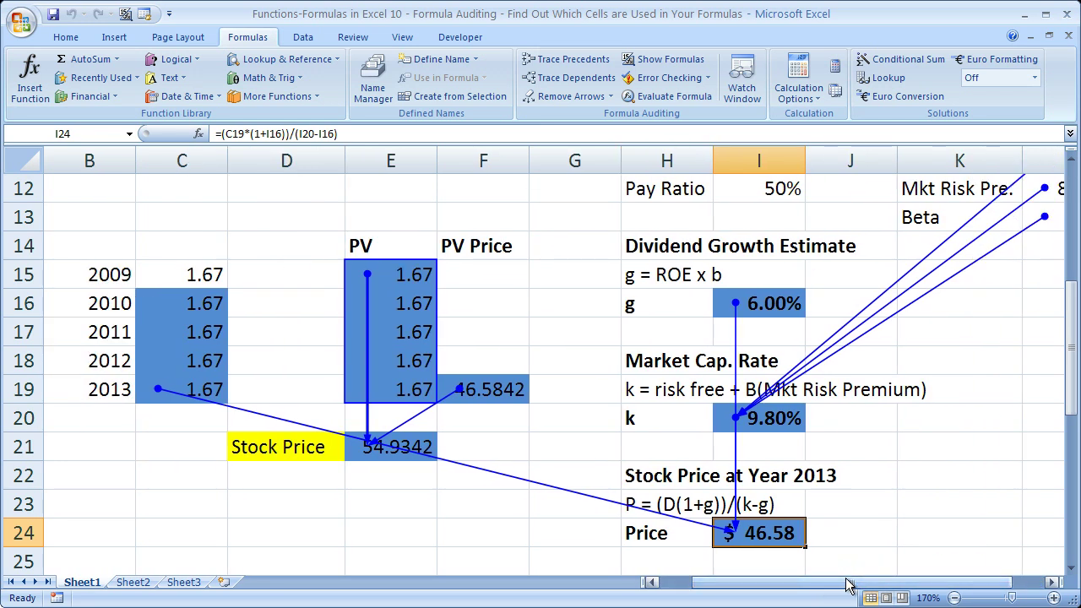
# Step: Reduce the sheet zoom to 150% and adjust the view so row 10 shows
pyautogui.click(954, 598)
pyautogui.click(954, 598)
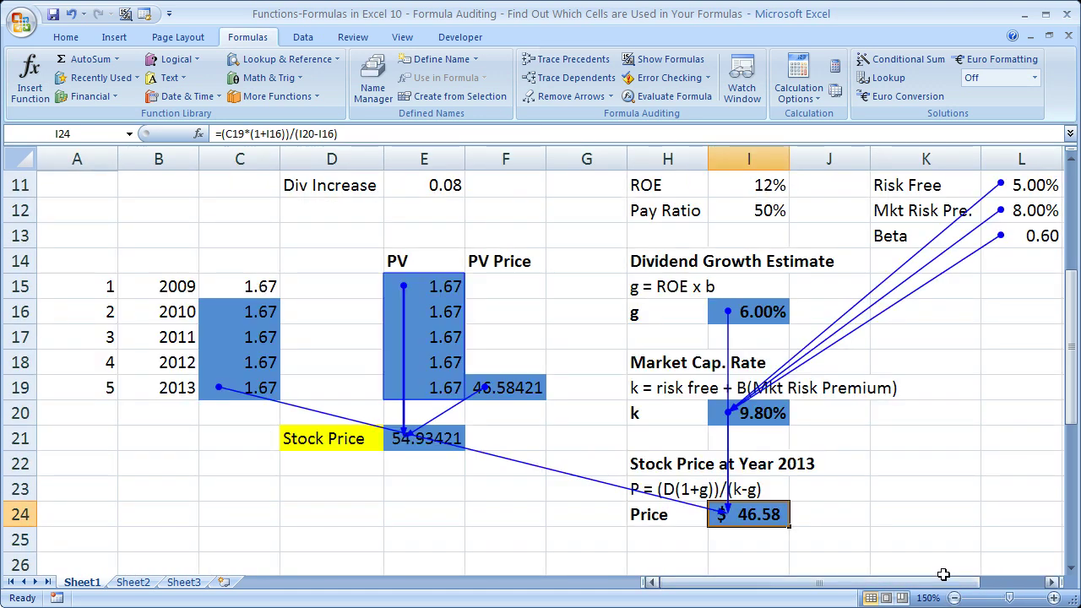
pyautogui.moveTo(959, 583); pyautogui.dragTo(967, 588)
pyautogui.moveTo(1069, 320); pyautogui.dragTo(1069, 316)
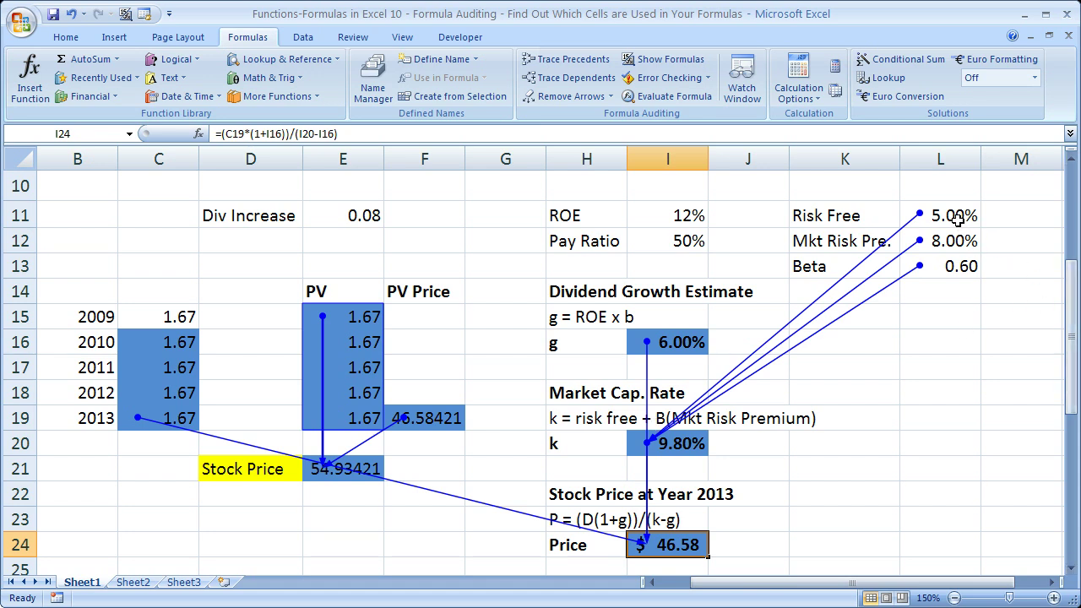
pyautogui.moveTo(957, 218); pyautogui.dragTo(957, 266)
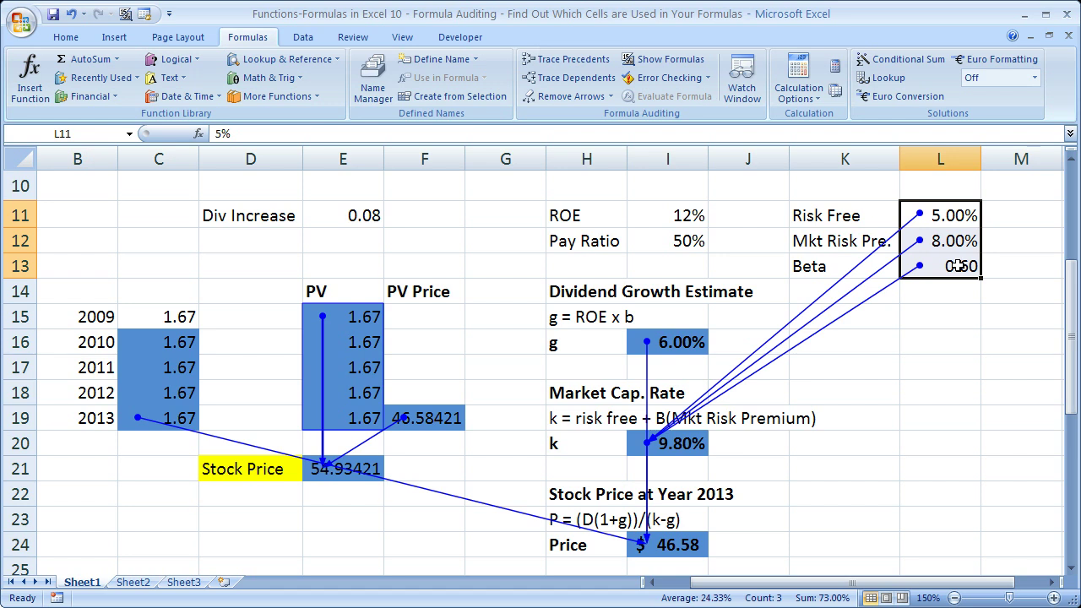
pyautogui.click(669, 448)
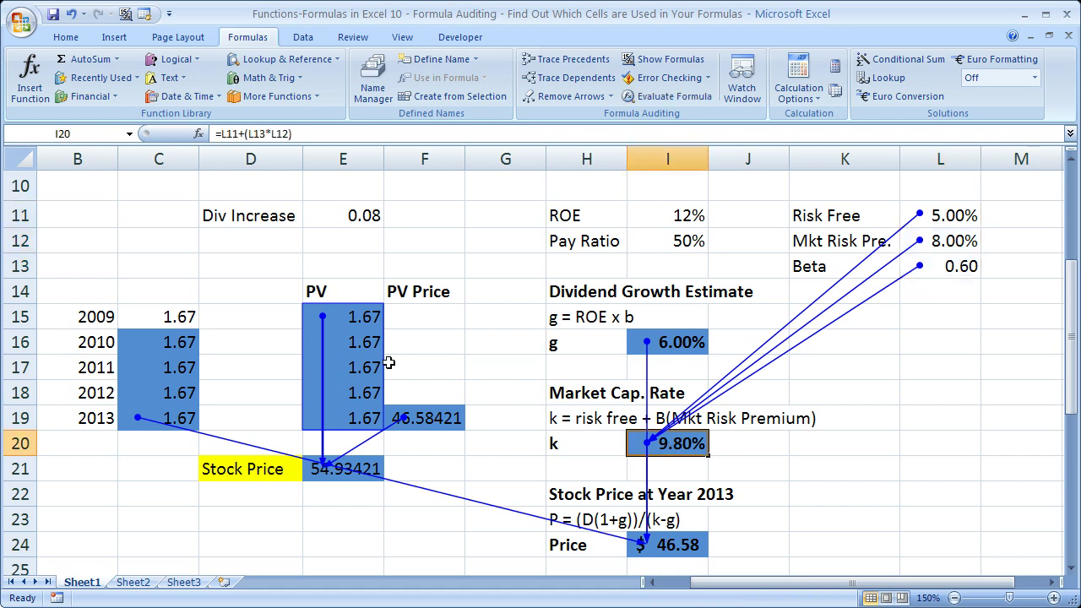
pyautogui.moveTo(356, 315); pyautogui.dragTo(409, 420)
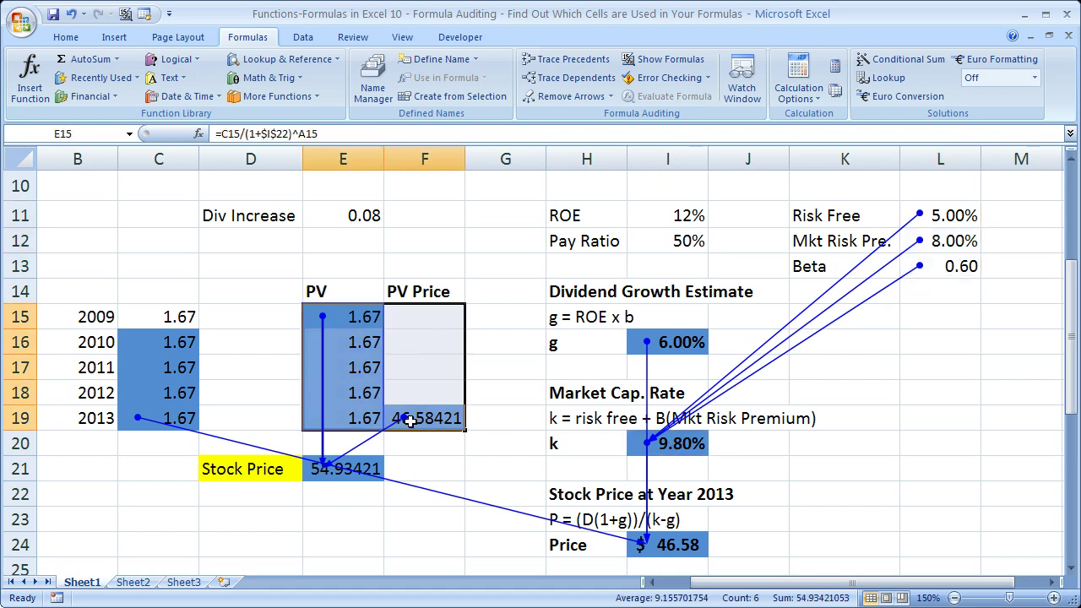
pyautogui.click(342, 472)
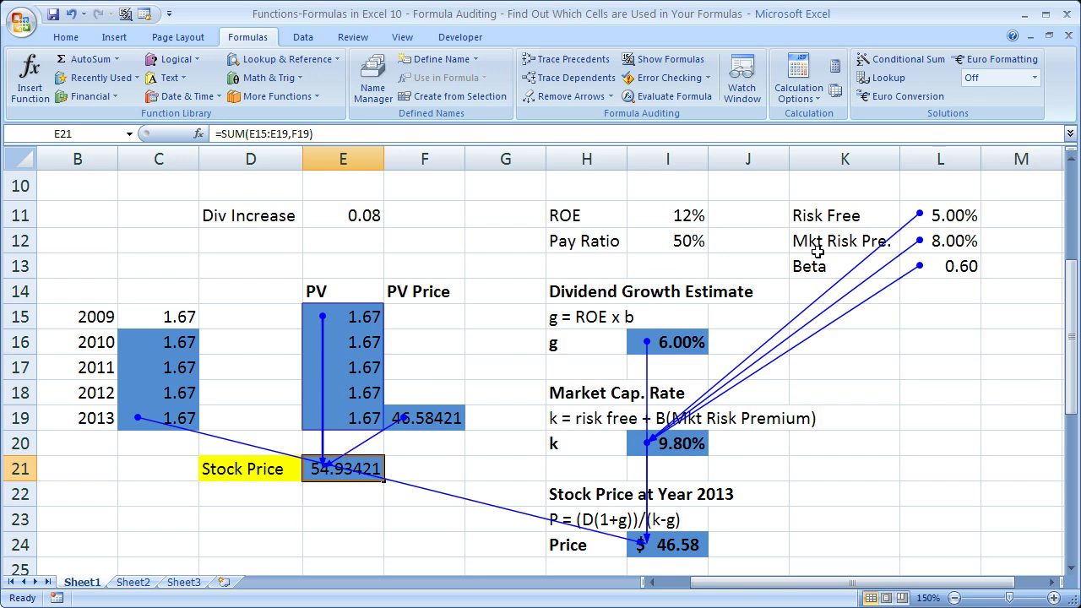
pyautogui.moveTo(952, 243); pyautogui.dragTo(863, 243)
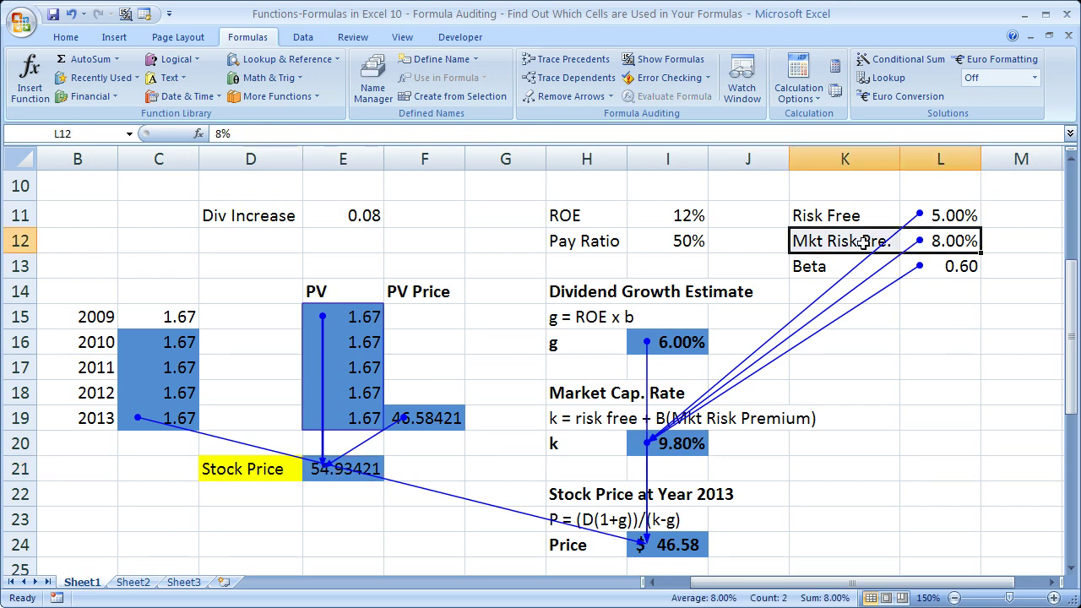
pyautogui.click(668, 445)
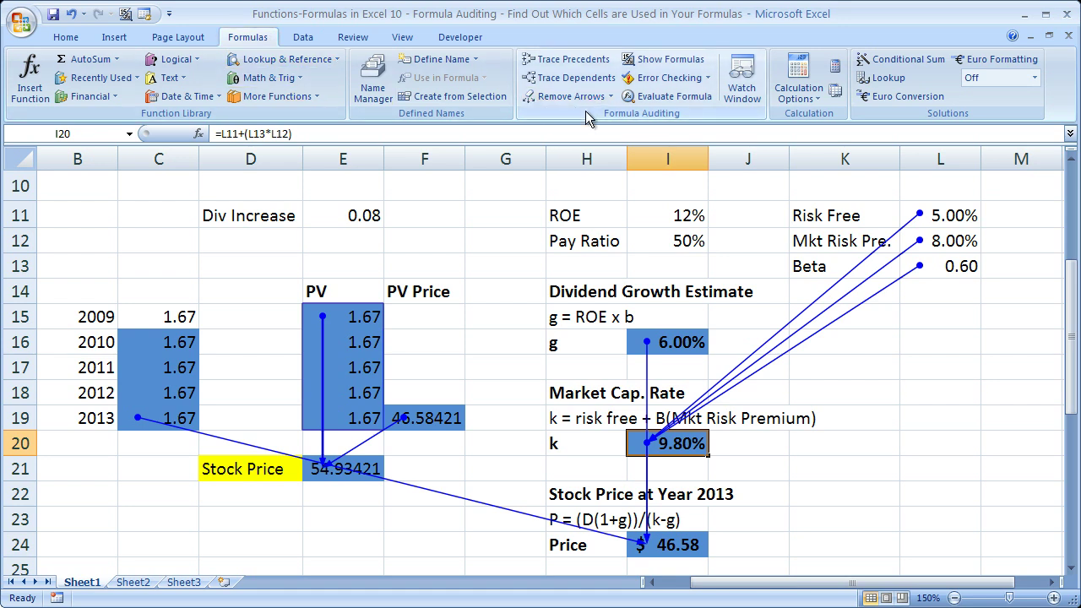
# Step: Remove all tracer arrows and select the market risk premium cell L12
pyautogui.click(568, 96)
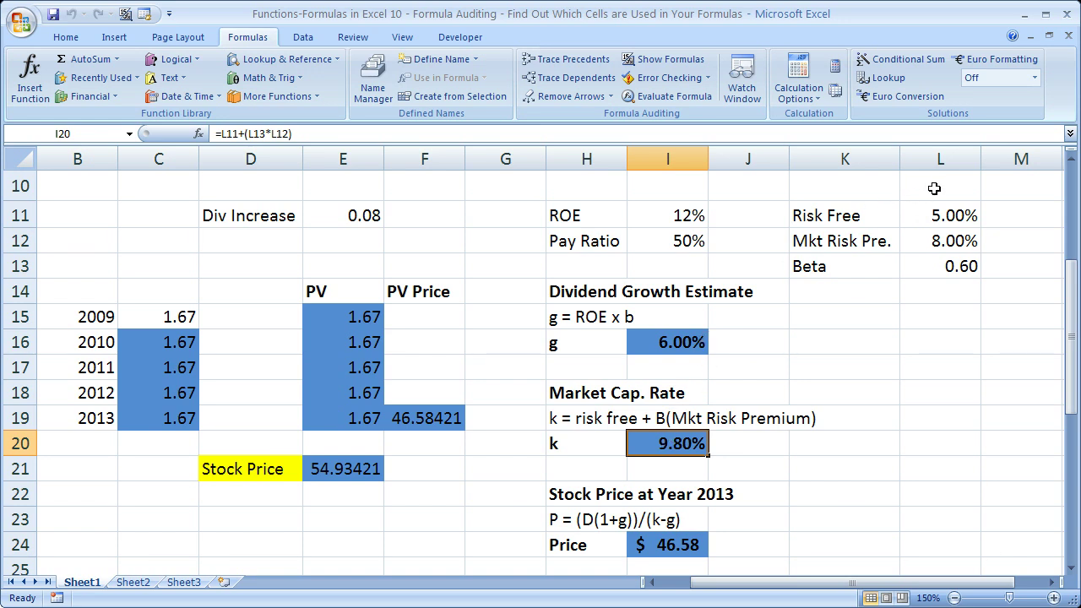
pyautogui.click(946, 243)
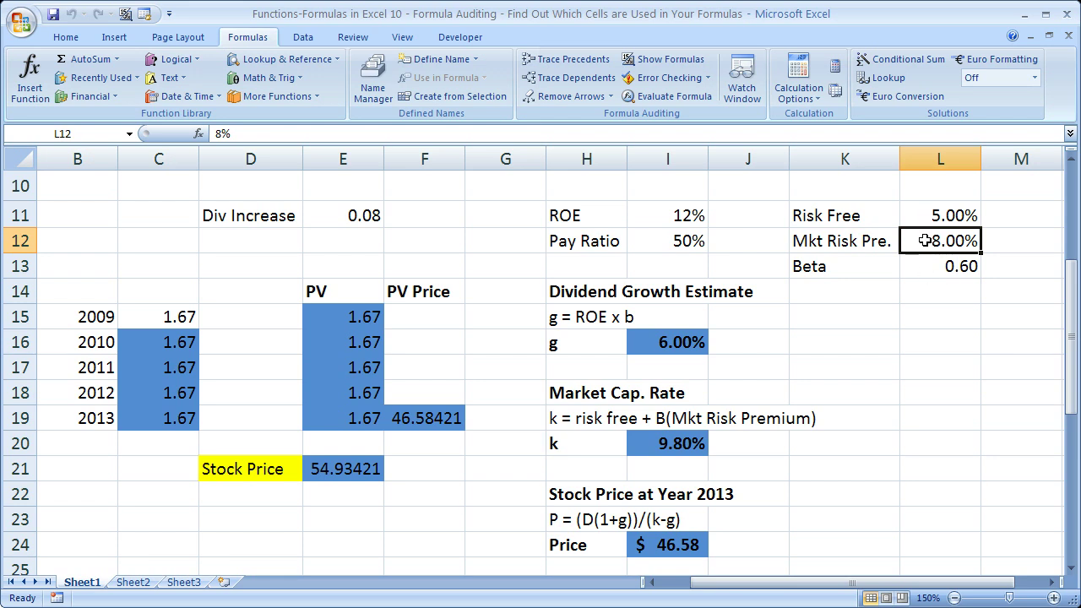
# Step: Trace dependents of Mkt Risk Pre. in L12 and Risk Free in L11, then select g in I16
pyautogui.click(564, 76)
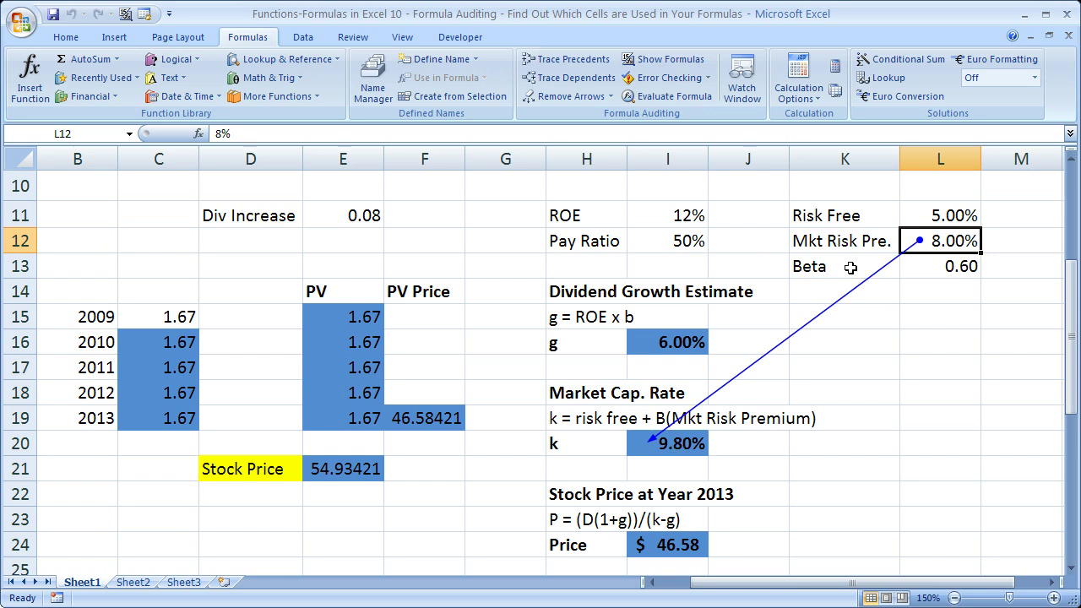
pyautogui.click(945, 217)
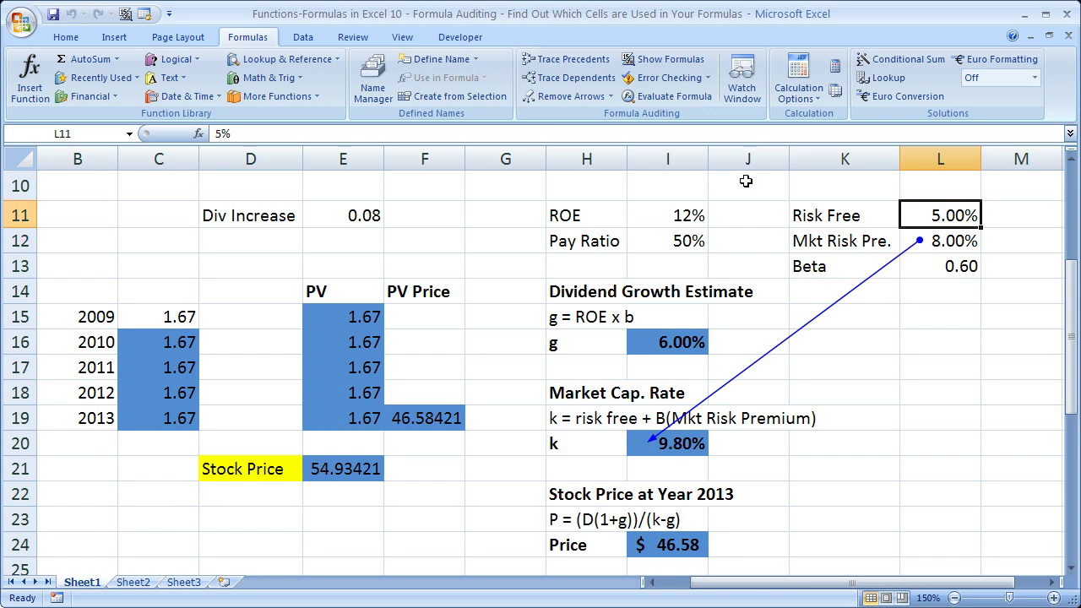
pyautogui.click(576, 79)
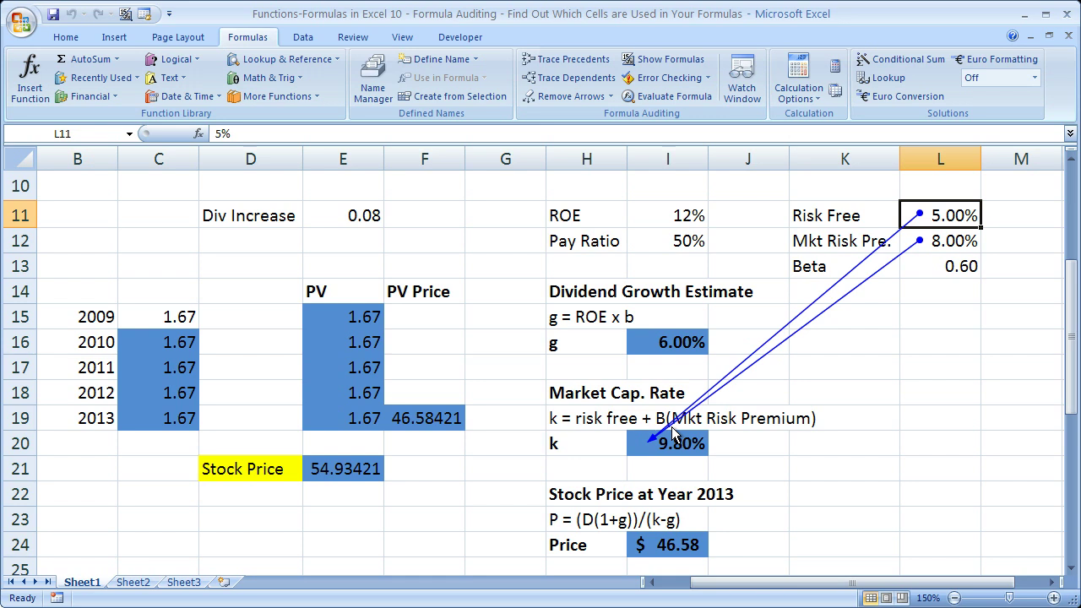
pyautogui.click(649, 344)
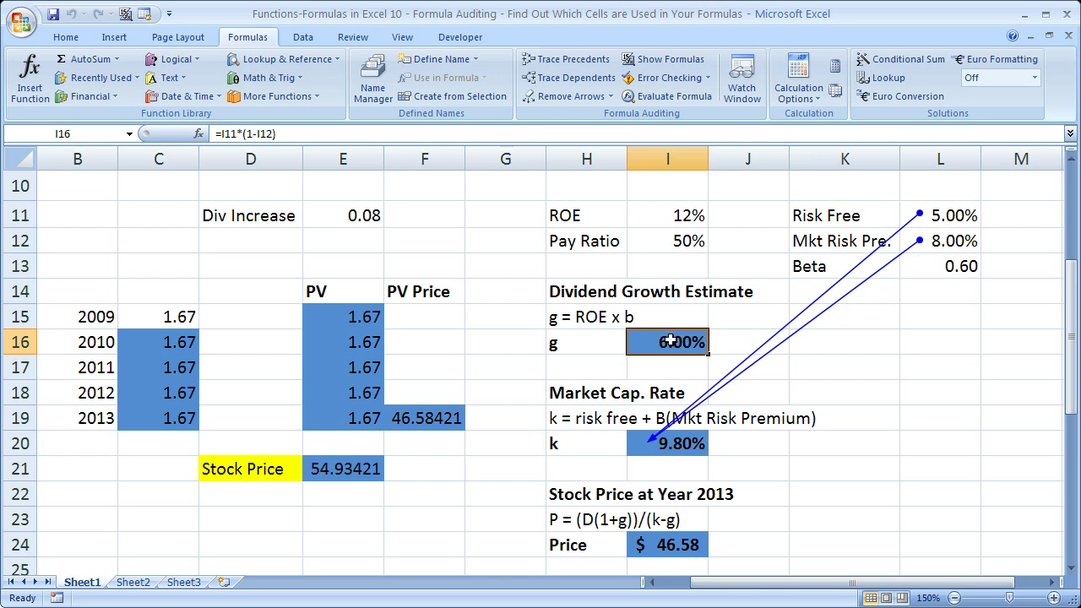
# Step: Trace dependents of g in I16 into Price, then remove all arrows
pyautogui.click(568, 82)
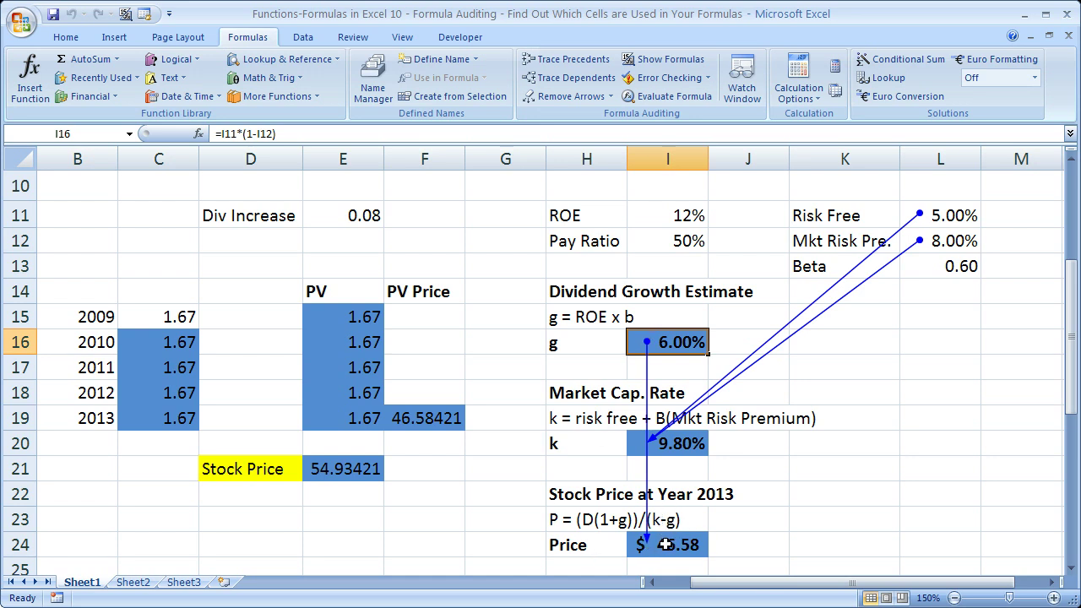
pyautogui.click(560, 96)
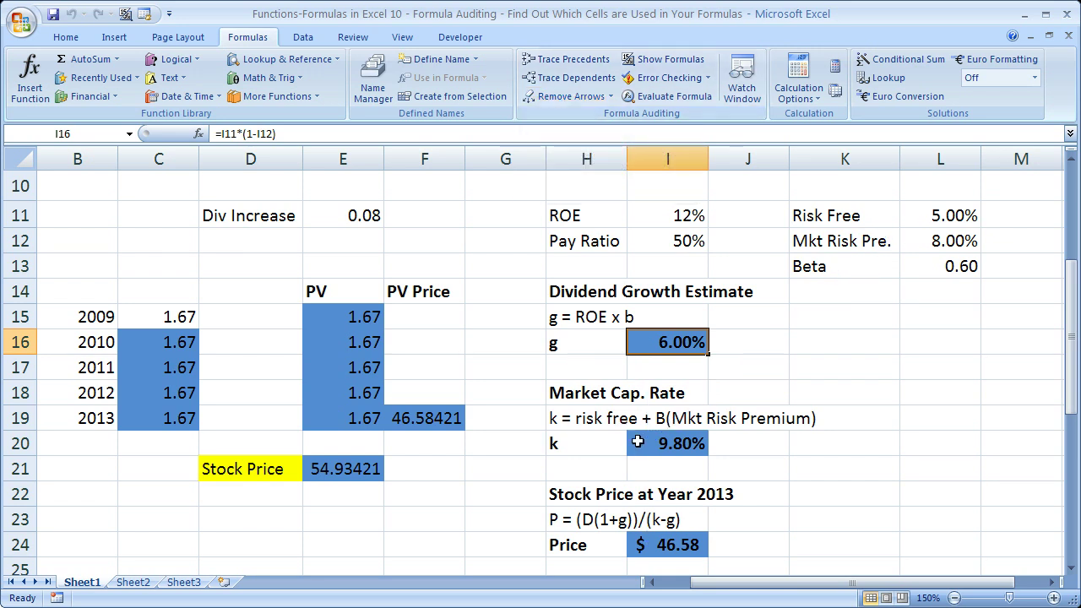
# Step: Trace precedents of k in I20 and dependents of g in I16, then reselect I20
pyautogui.click(636, 441)
pyautogui.click(559, 59)
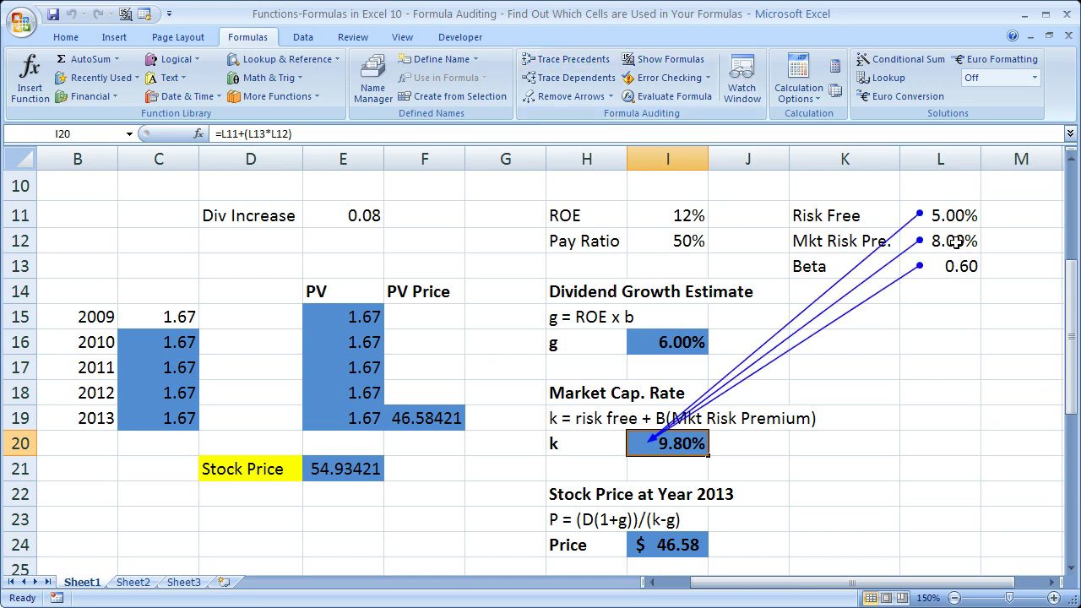
pyautogui.click(660, 346)
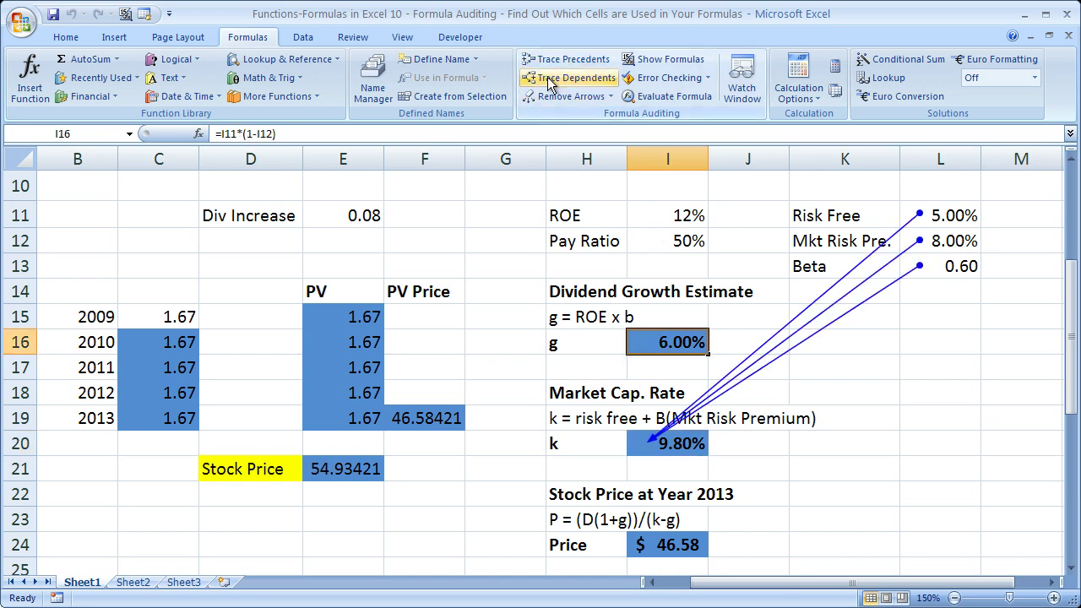
pyautogui.click(549, 78)
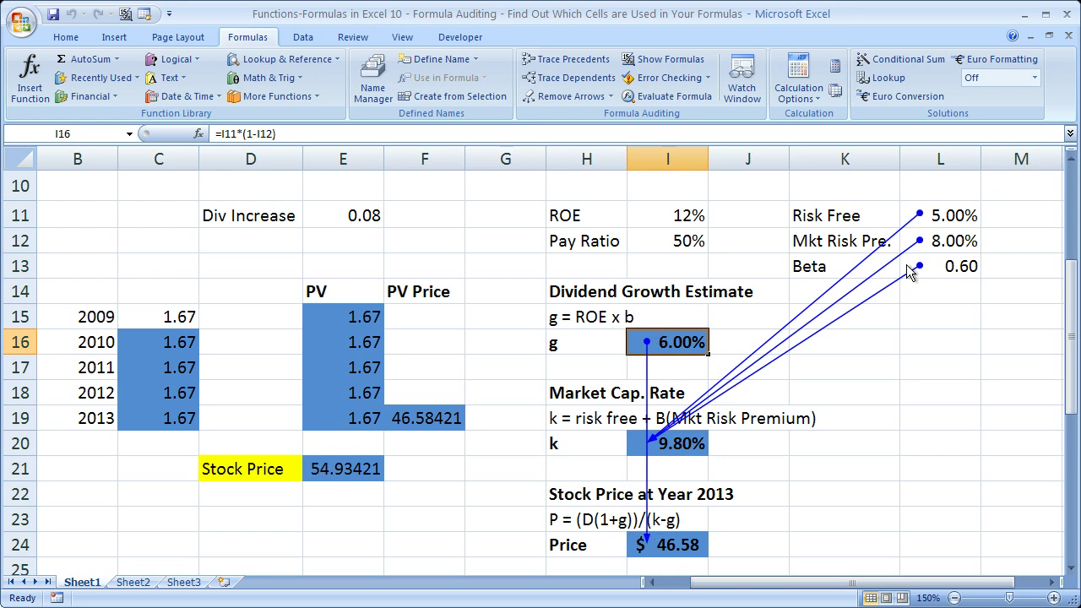
pyautogui.click(657, 444)
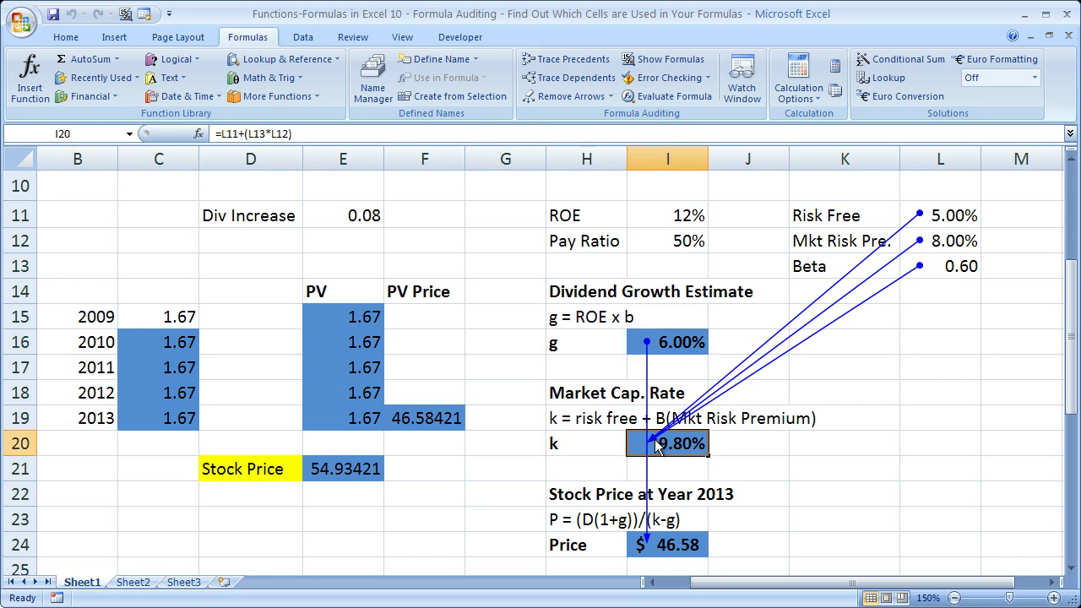
# Step: Remove every trace arrow from the valuation sheet
pyautogui.click(567, 96)
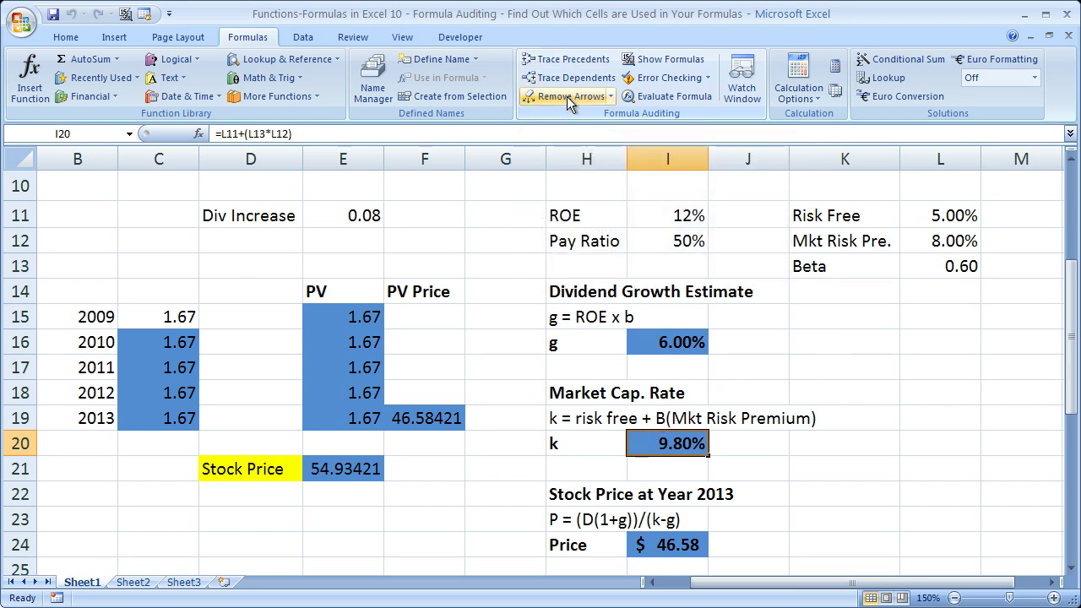